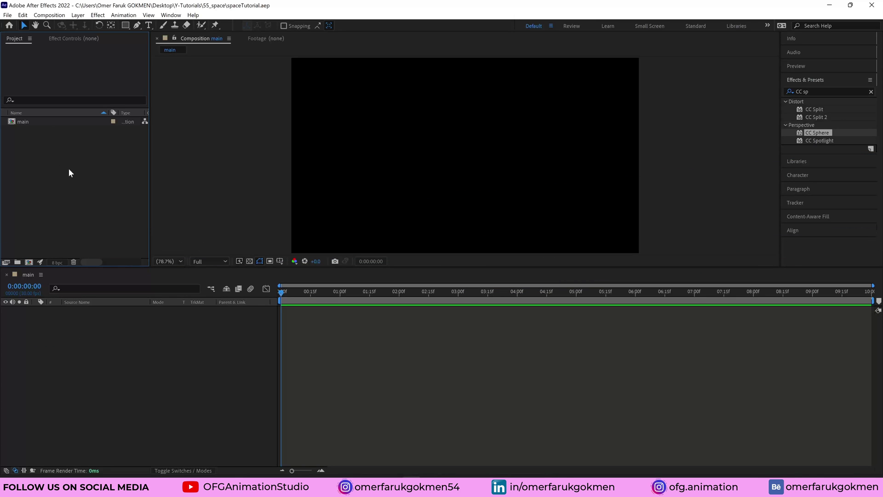
# Import the star-field image 1.jpg and the world-map image 3.jpg through the Import File dialog.
pyautogui.doubleClick(43, 160)
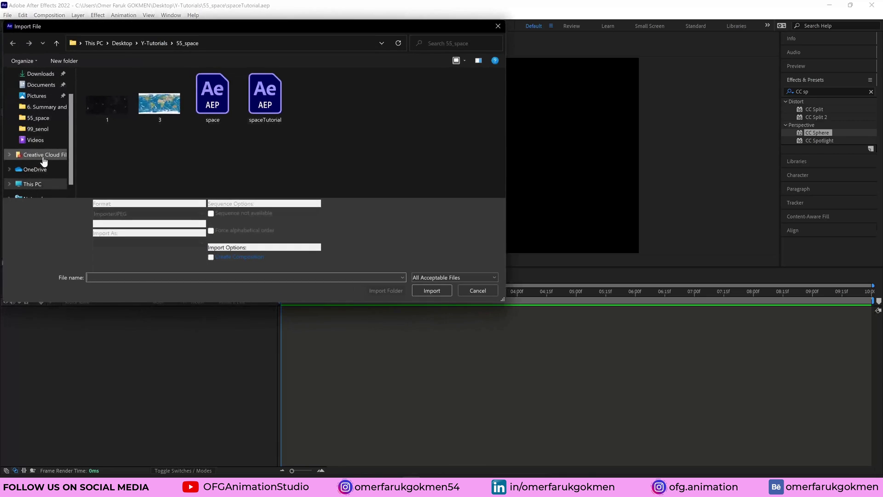
pyautogui.click(109, 114)
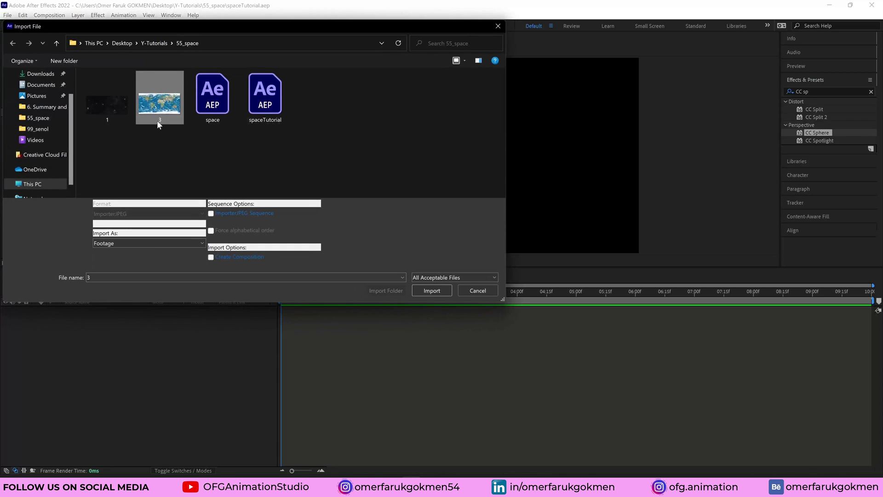
pyautogui.moveTo(171, 143); pyautogui.dragTo(87, 96)
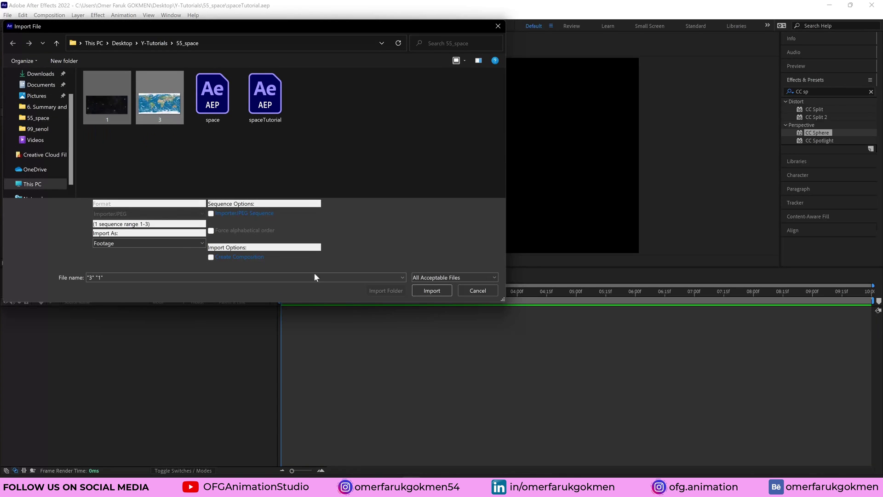
pyautogui.click(438, 290)
# Add 1.jpg and 3.jpg to the main composition and fit both layers to the comp.
pyautogui.click(28, 143)
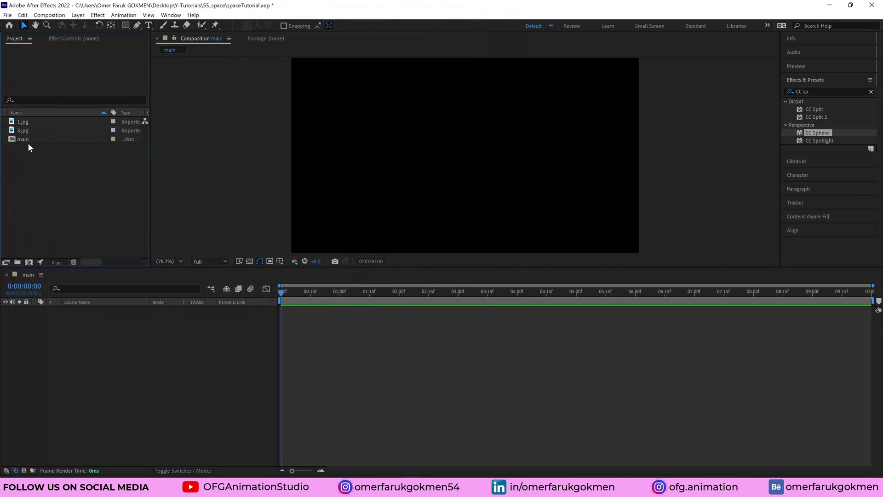
pyautogui.click(28, 122)
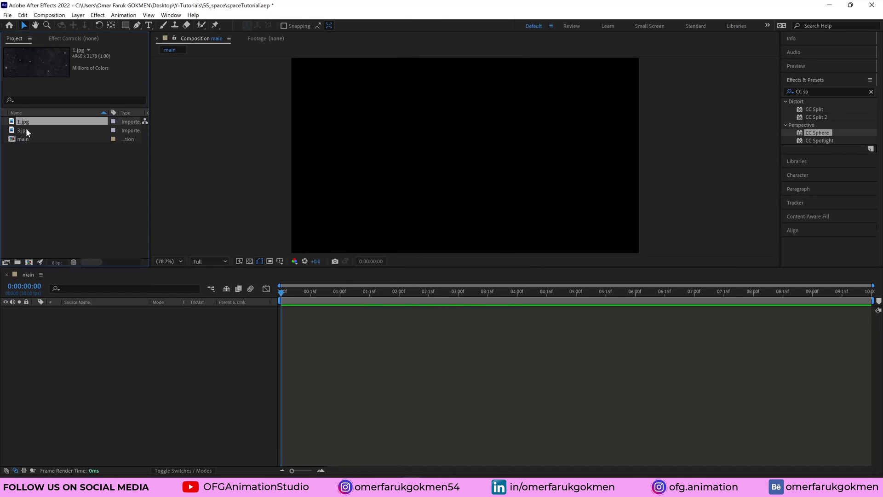
pyautogui.click(33, 159)
pyautogui.click(27, 130)
pyautogui.moveTo(25, 121); pyautogui.dragTo(69, 353)
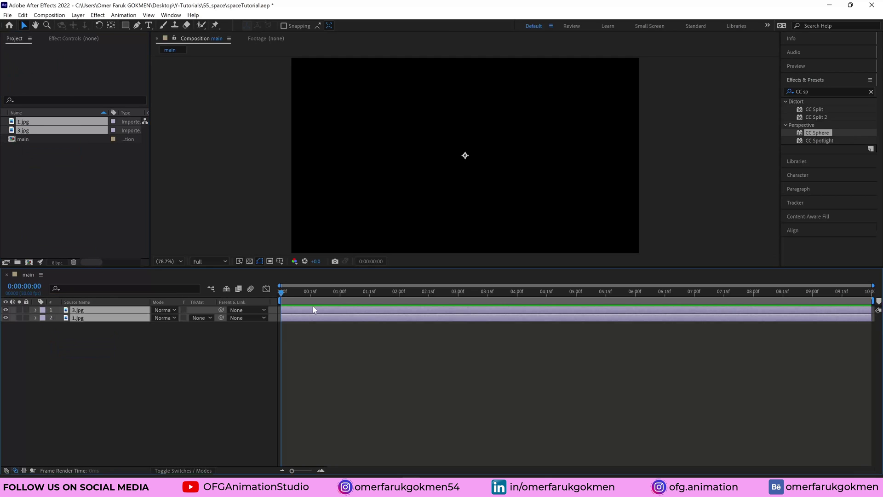
pyautogui.moveTo(297, 290)
pyautogui.mouseDown()
pyautogui.moveTo(308, 302)
pyautogui.moveTo(509, 317)
pyautogui.moveTo(261, 295)
pyautogui.mouseUp()
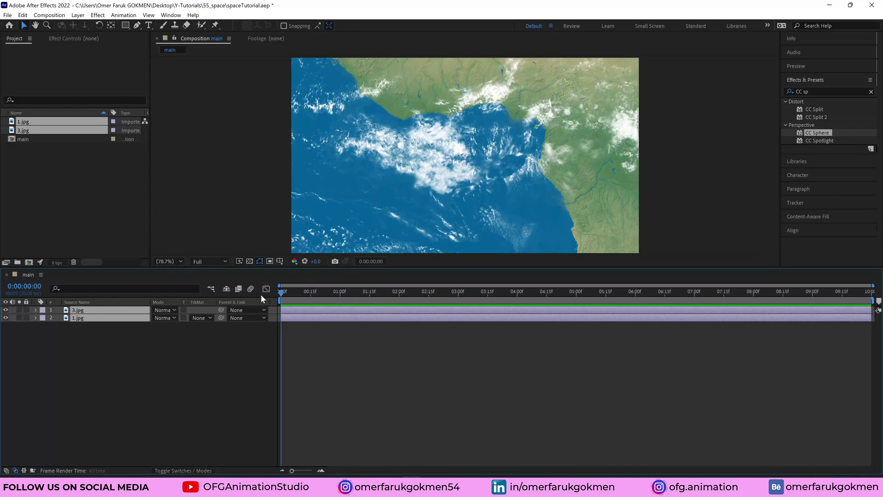
pyautogui.rightClick(93, 311)
pyautogui.moveTo(142, 80)
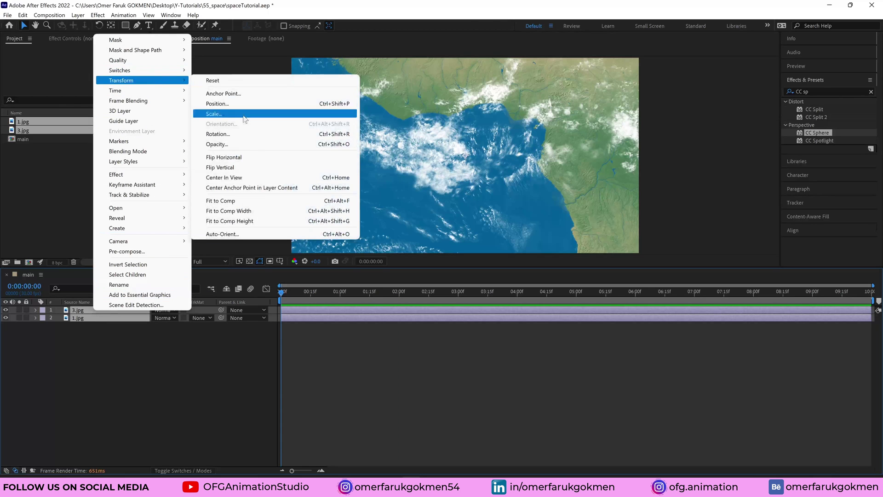
pyautogui.click(238, 201)
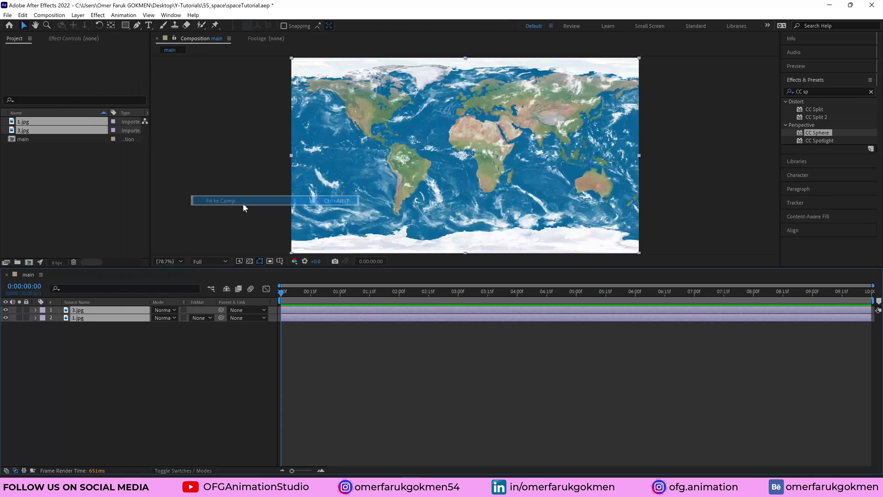
# Hide the 3.jpg world-map layer and leave the 1.jpg star field selected.
pyautogui.moveTo(297, 294); pyautogui.dragTo(365, 303)
pyautogui.click(87, 341)
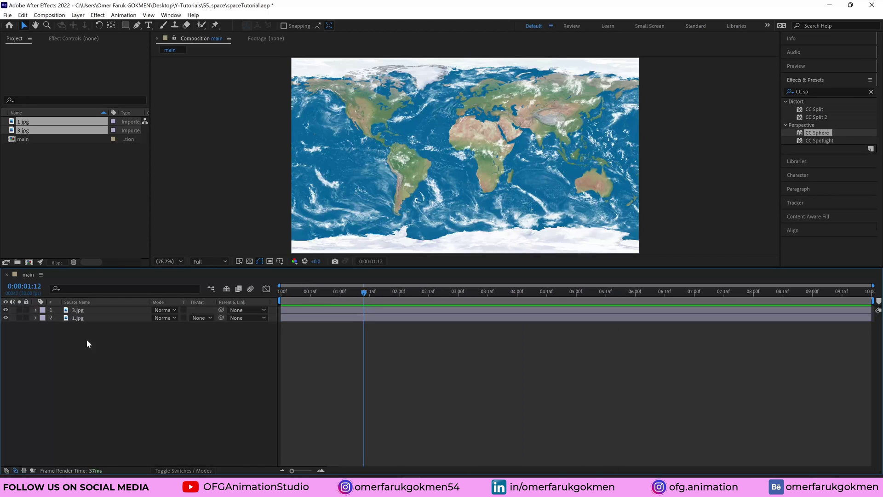
pyautogui.click(76, 311)
pyautogui.click(5, 310)
pyautogui.click(63, 344)
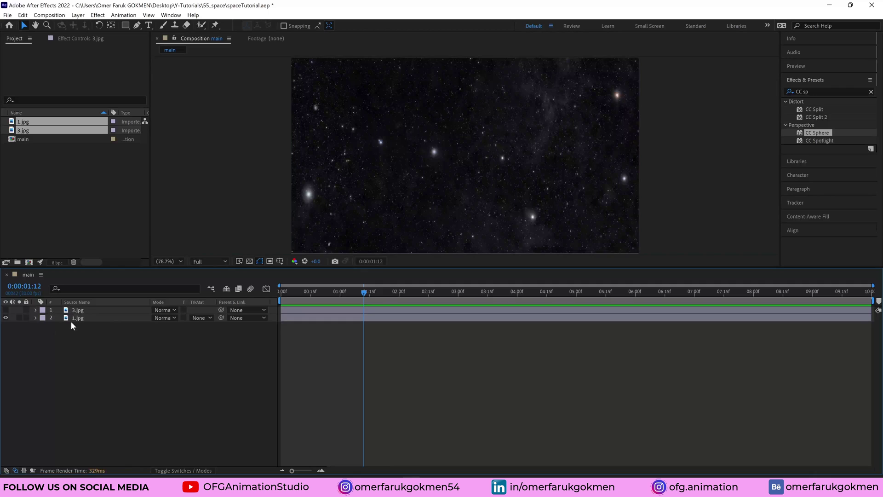
pyautogui.click(76, 318)
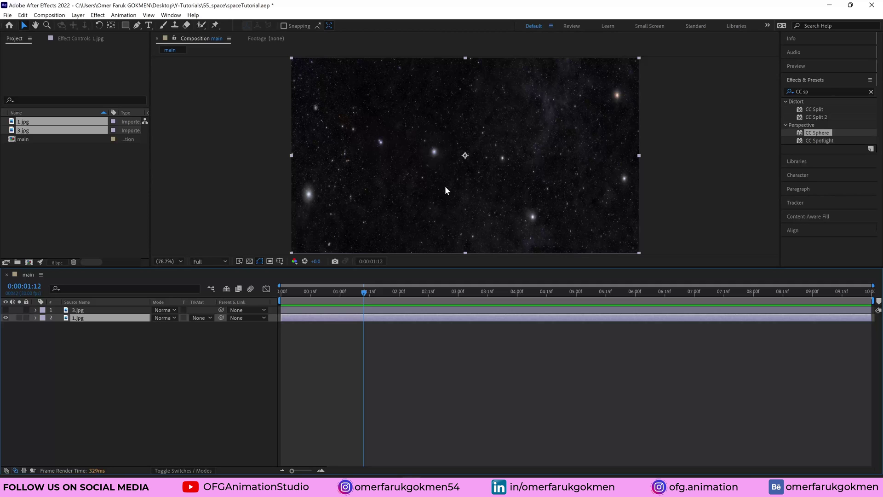
# Make the 3.jpg layer visible again and rename it 'earth'.
pyautogui.click(5, 310)
pyautogui.moveTo(74, 312); pyautogui.dragTo(77, 311)
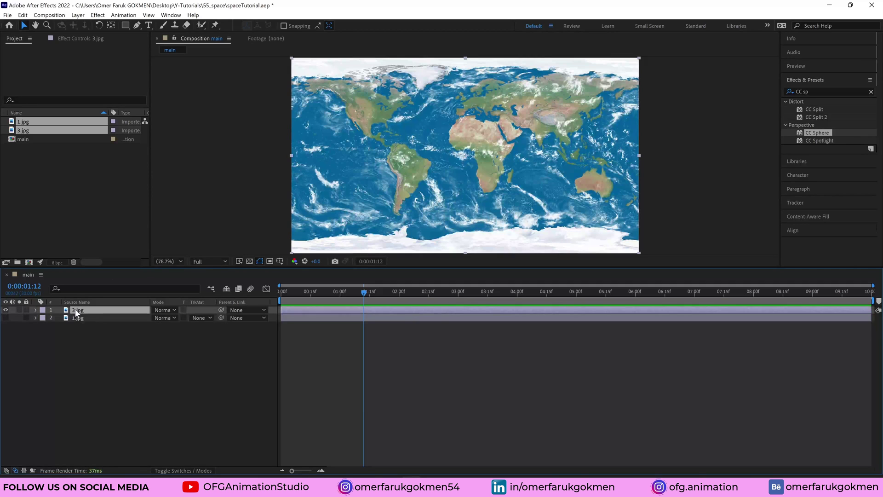
pyautogui.press('Return')
pyautogui.write('earth')
pyautogui.press('Return')
# Pre-compose the earth layer as 'earth' with all attributes moved into the new composition.
pyautogui.rightClick(77, 312)
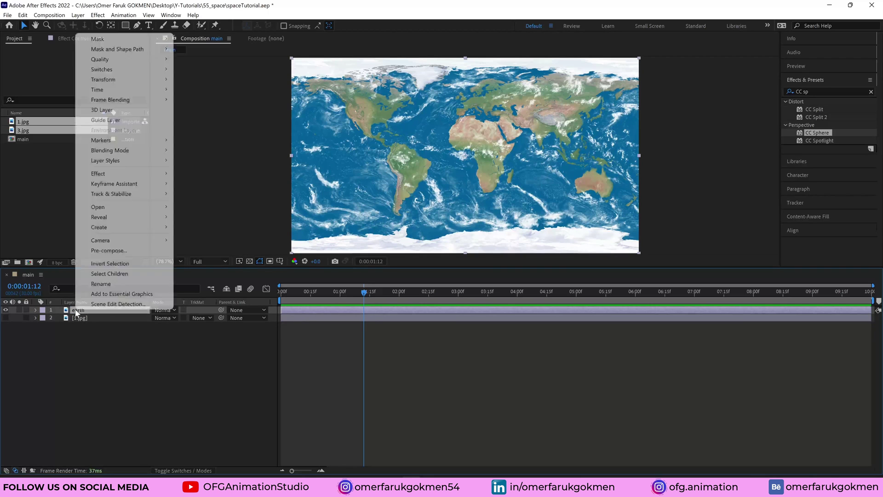
pyautogui.click(133, 255)
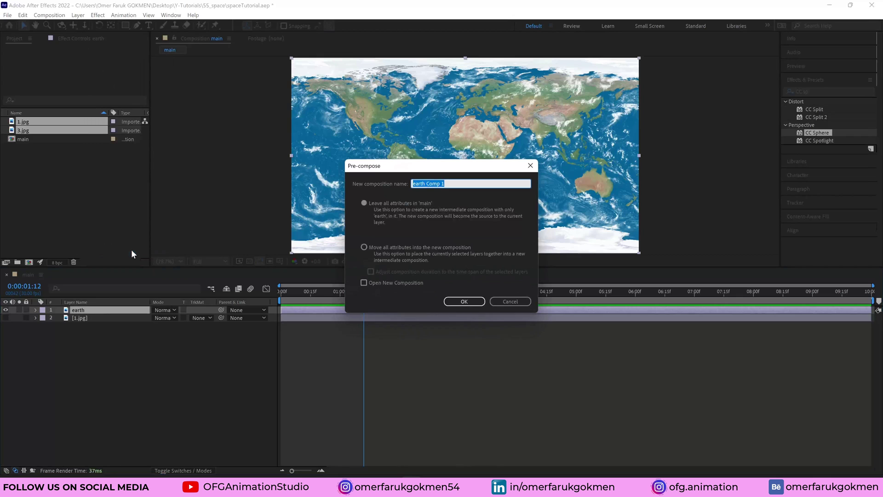
pyautogui.write('earth')
pyautogui.click(365, 247)
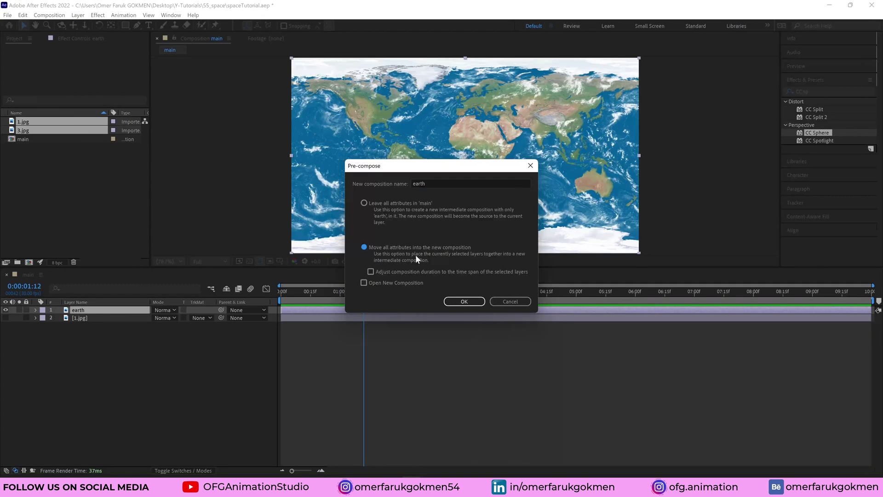
pyautogui.click(465, 304)
pyautogui.moveTo(288, 292); pyautogui.dragTo(280, 292)
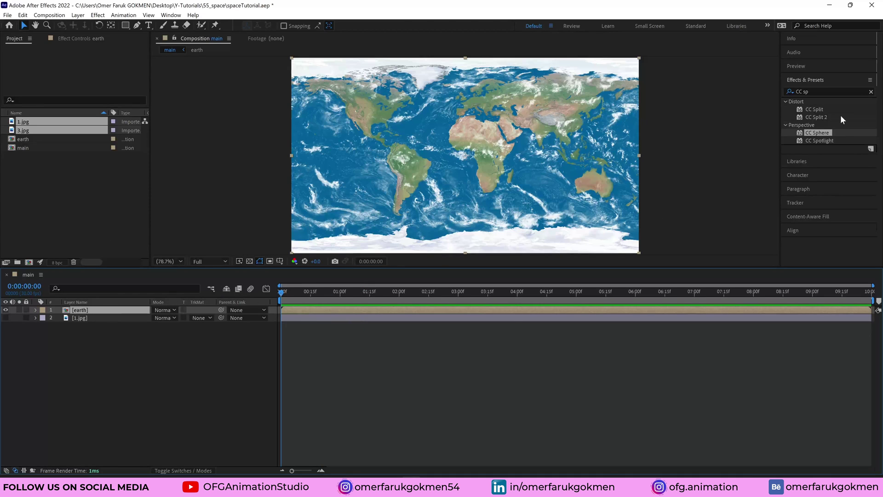
pyautogui.click(815, 90)
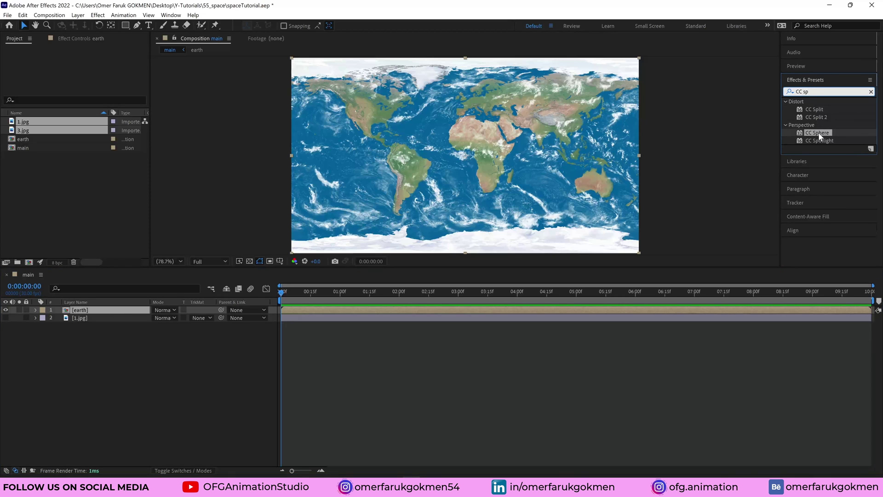
pyautogui.moveTo(817, 132); pyautogui.dragTo(106, 311)
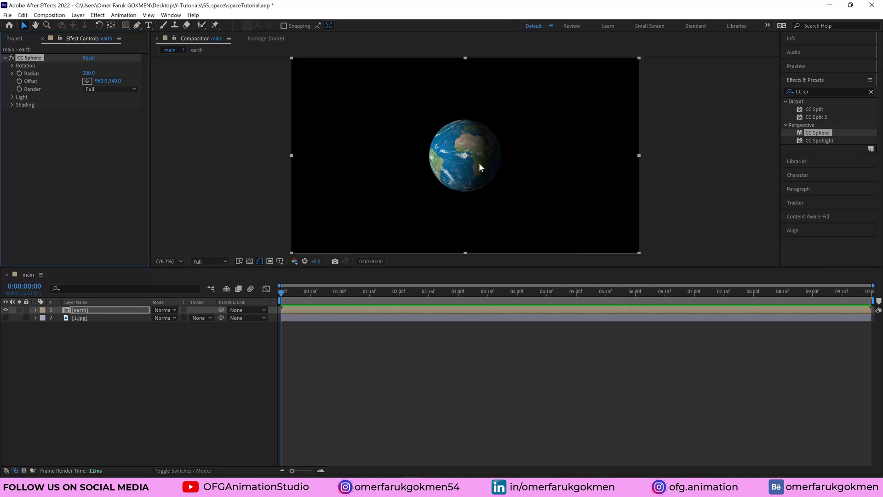
pyautogui.click(80, 312)
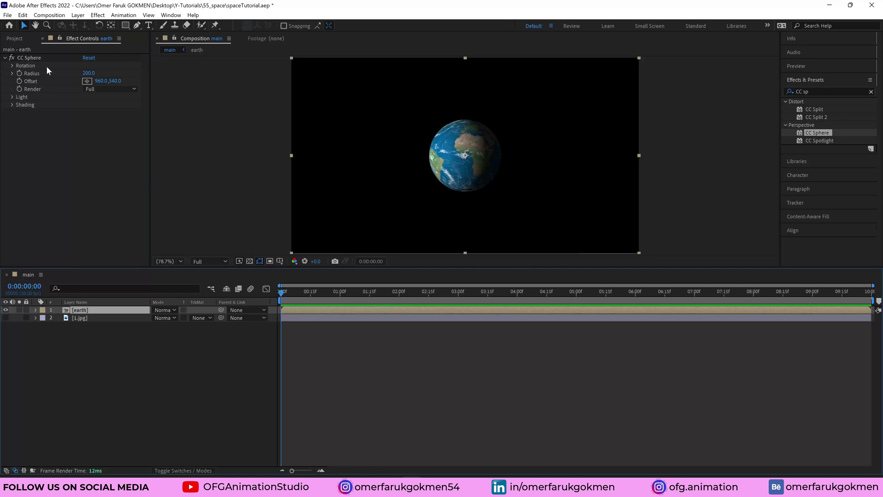
pyautogui.click(29, 58)
pyautogui.moveTo(87, 79)
pyautogui.mouseDown()
pyautogui.moveTo(200, 86)
pyautogui.moveTo(38, 97)
pyautogui.mouseUp()
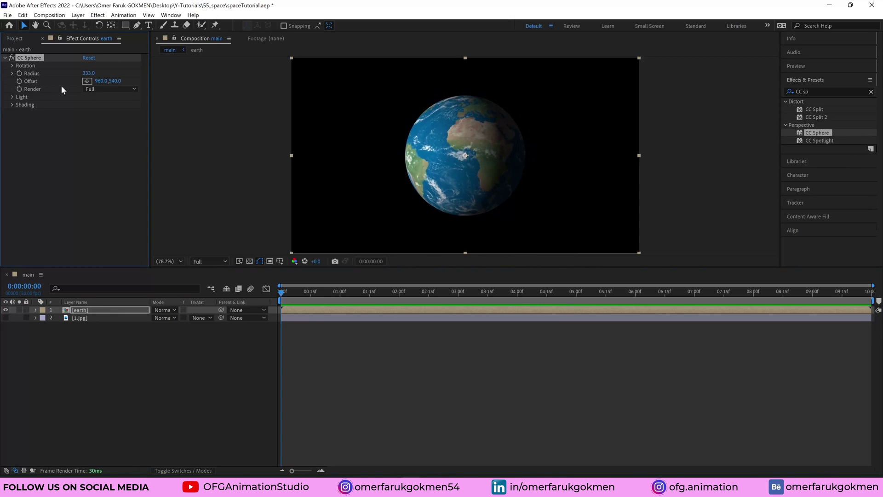
pyautogui.moveTo(100, 81); pyautogui.dragTo(107, 87)
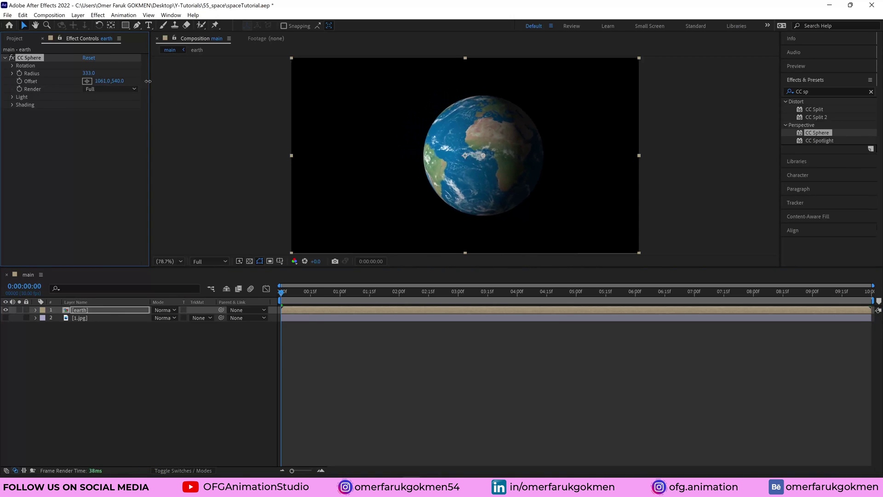
pyautogui.click(106, 89)
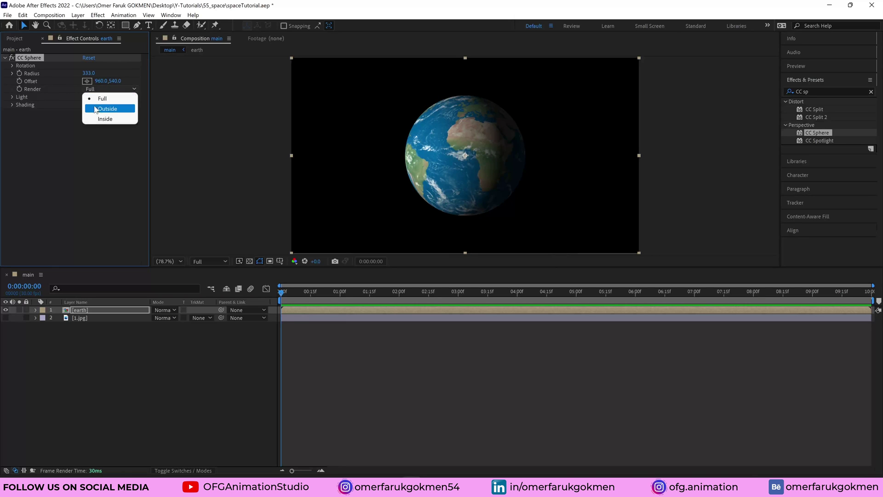
pyautogui.click(96, 109)
pyautogui.click(97, 88)
pyautogui.click(98, 118)
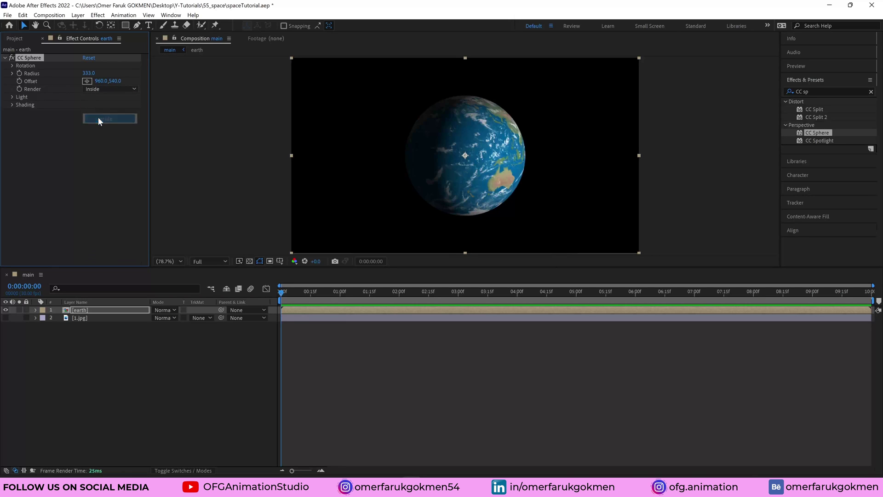
pyautogui.click(99, 89)
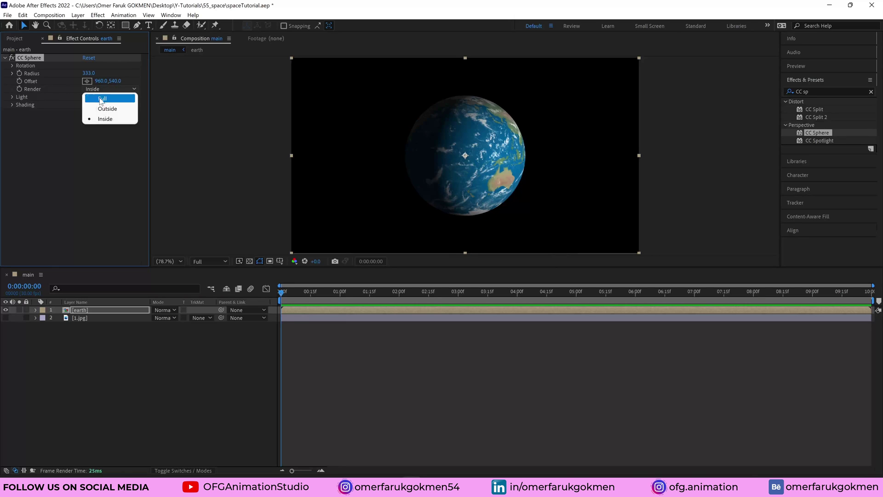
# Raise CC Sphere's Light Intensity to 138 and Light Height to 48, keeping white light.
pyautogui.click(12, 98)
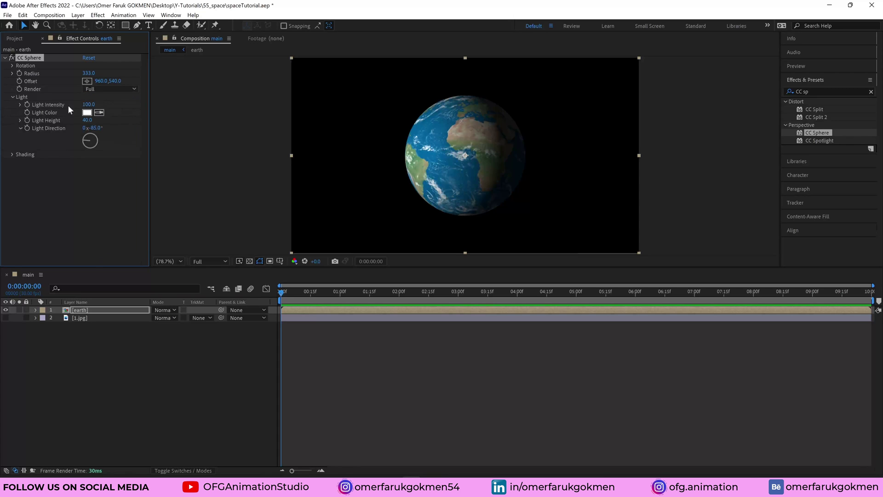
pyautogui.moveTo(88, 104); pyautogui.dragTo(109, 109)
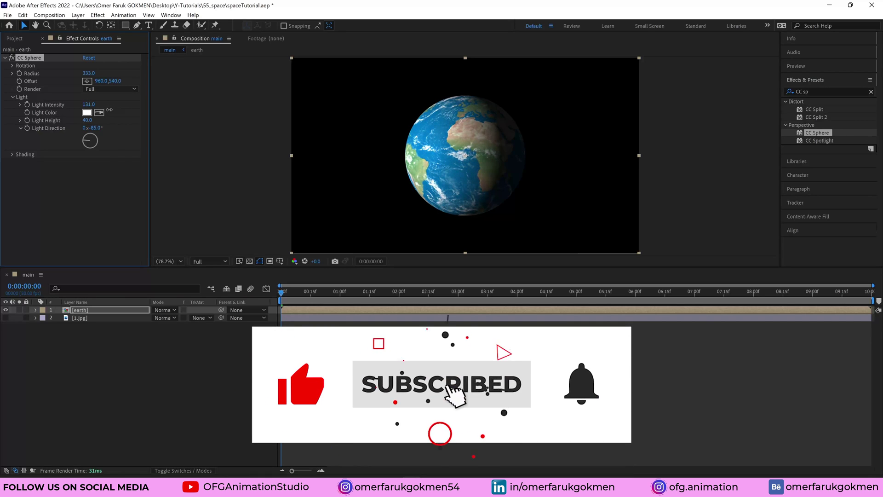
pyautogui.moveTo(109, 109); pyautogui.dragTo(113, 109)
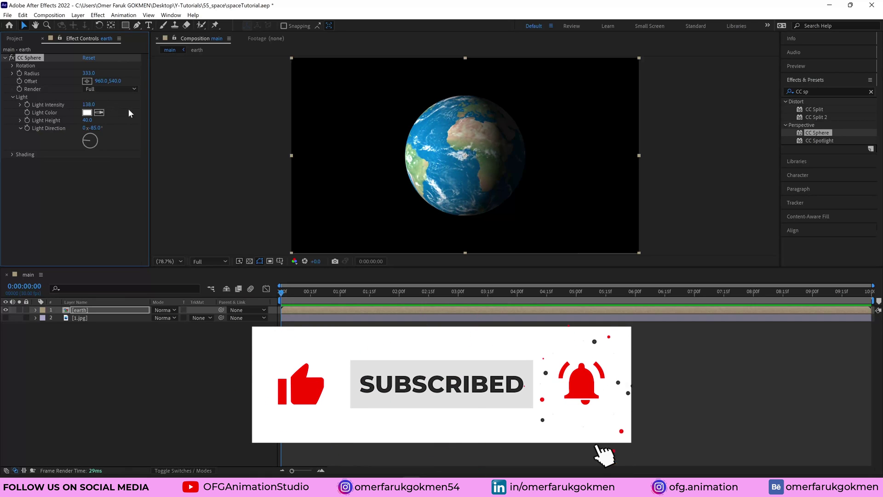
pyautogui.click(87, 113)
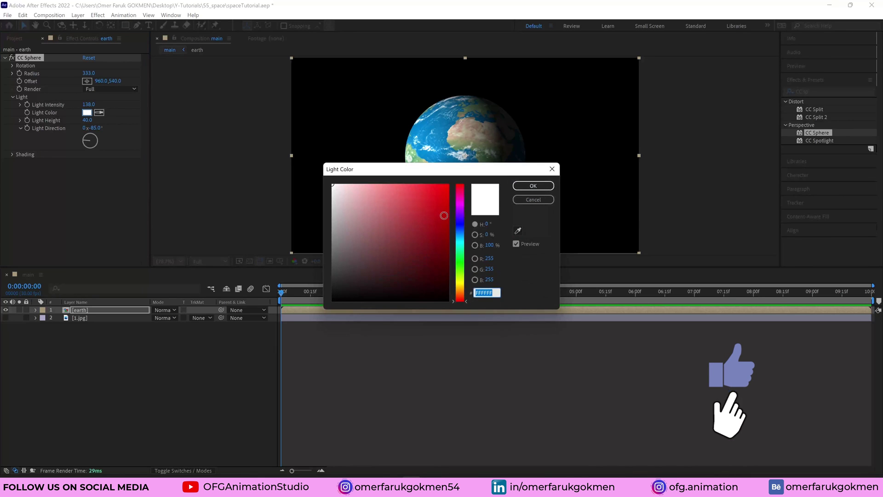
pyautogui.click(444, 215)
pyautogui.click(532, 200)
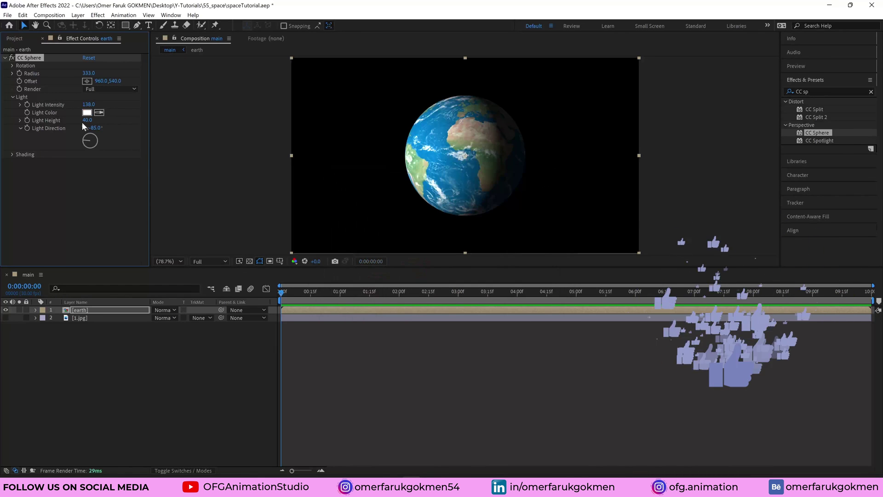
pyautogui.moveTo(87, 121)
pyautogui.mouseDown()
pyautogui.moveTo(118, 105)
pyautogui.moveTo(102, 113)
pyautogui.moveTo(109, 130)
pyautogui.mouseUp()
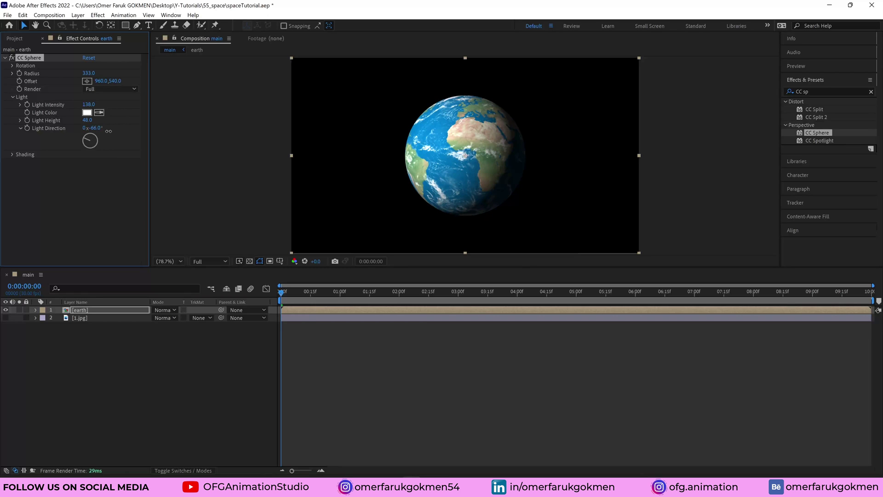
# Tune the Shading settings with Specular lowered to 43, then collapse the Light and Shading groups.
pyautogui.click(12, 155)
pyautogui.moveTo(87, 162)
pyautogui.mouseDown()
pyautogui.moveTo(90, 176)
pyautogui.moveTo(107, 183)
pyautogui.moveTo(95, 186)
pyautogui.moveTo(113, 174)
pyautogui.mouseUp()
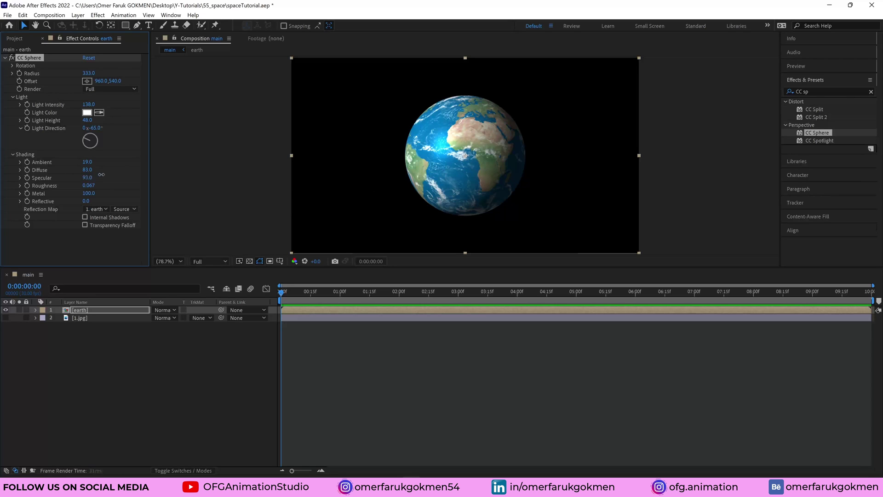
pyautogui.moveTo(87, 177); pyautogui.dragTo(110, 178)
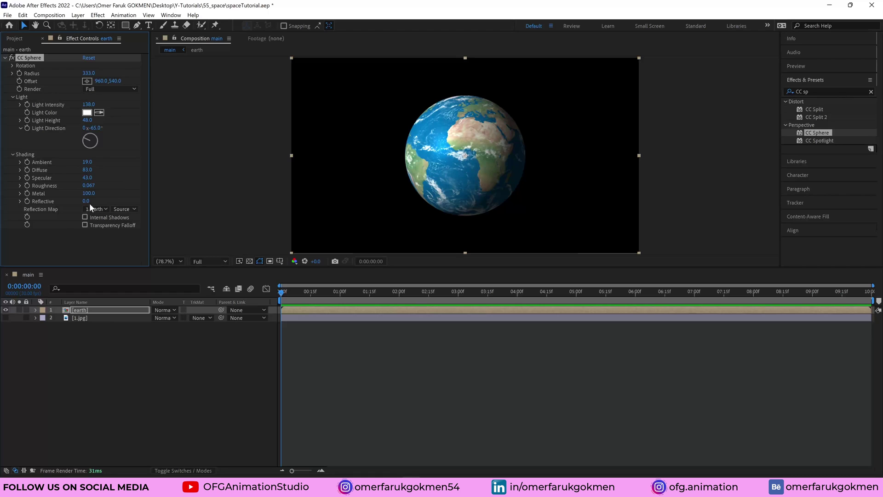
pyautogui.moveTo(86, 201)
pyautogui.mouseDown()
pyautogui.moveTo(124, 189)
pyautogui.moveTo(106, 202)
pyautogui.moveTo(133, 198)
pyautogui.moveTo(107, 207)
pyautogui.mouseUp()
pyautogui.click(11, 153)
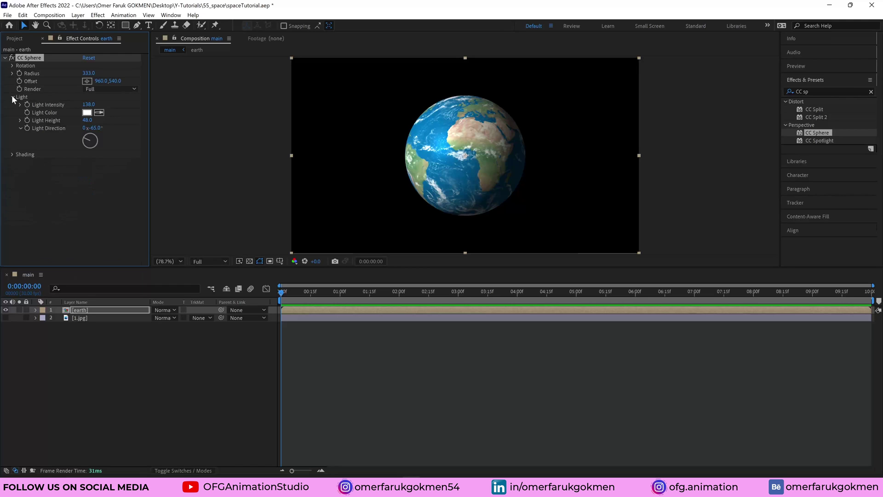
pyautogui.click(11, 96)
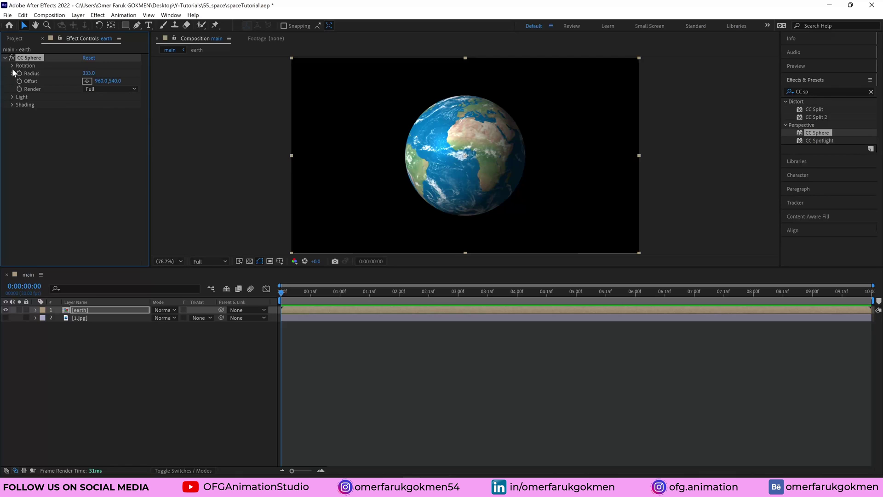
# Keyframe the earth layer's CC Sphere Rotation Y from 0° to 35° and preview it.
pyautogui.click(78, 310)
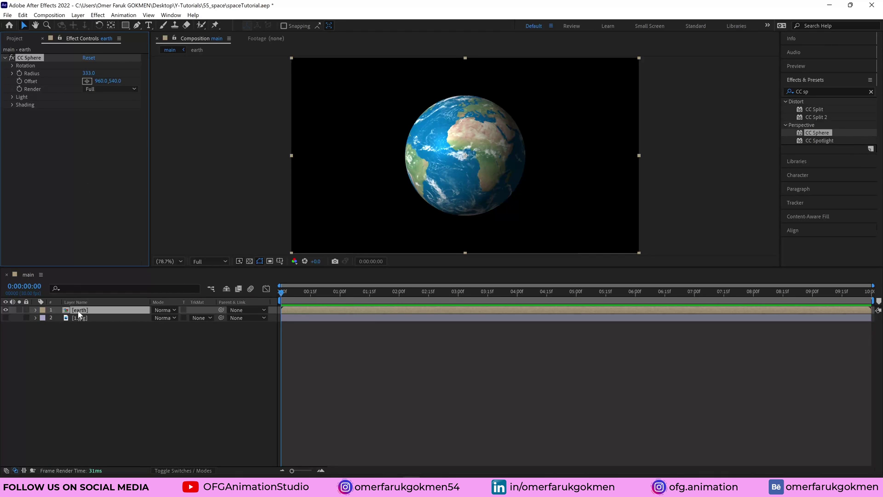
pyautogui.click(12, 66)
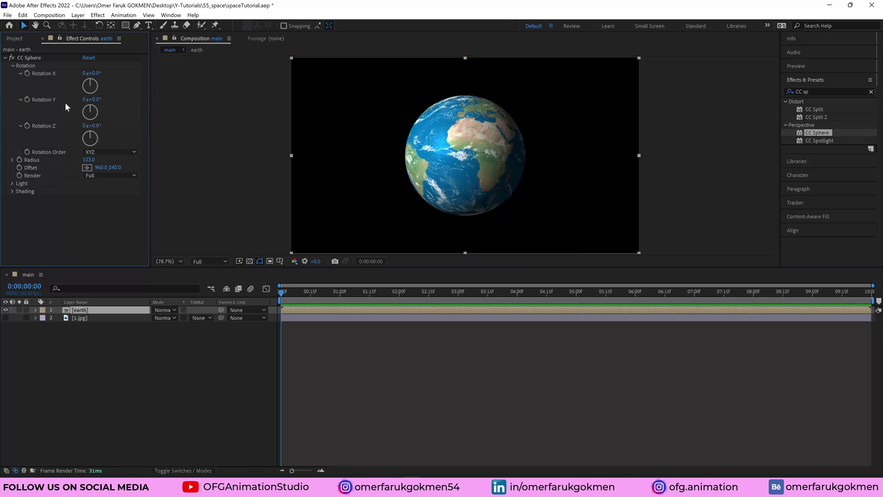
pyautogui.click(27, 99)
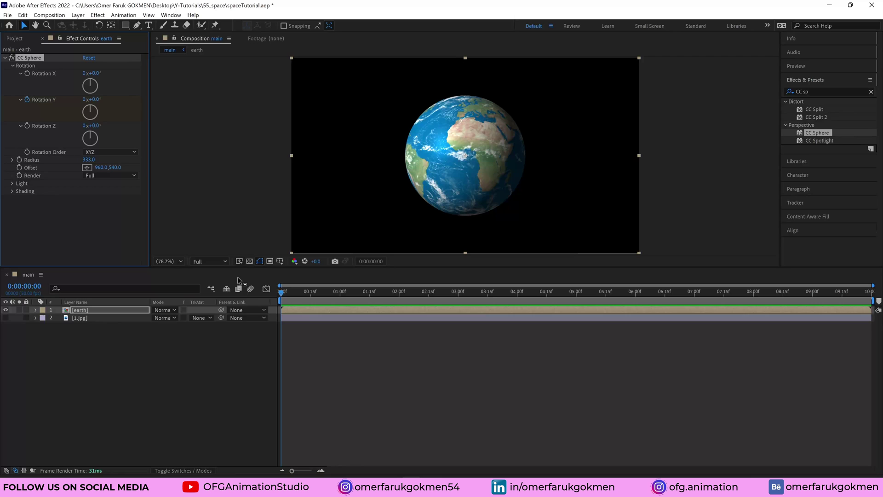
pyautogui.press('u')
pyautogui.moveTo(290, 293)
pyautogui.mouseDown()
pyautogui.moveTo(624, 324)
pyautogui.moveTo(870, 330)
pyautogui.mouseUp()
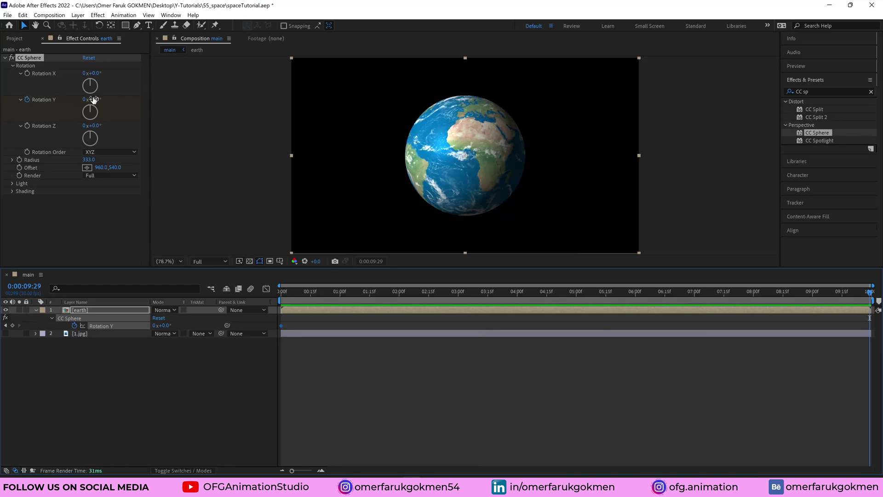
pyautogui.moveTo(94, 99); pyautogui.dragTo(120, 115)
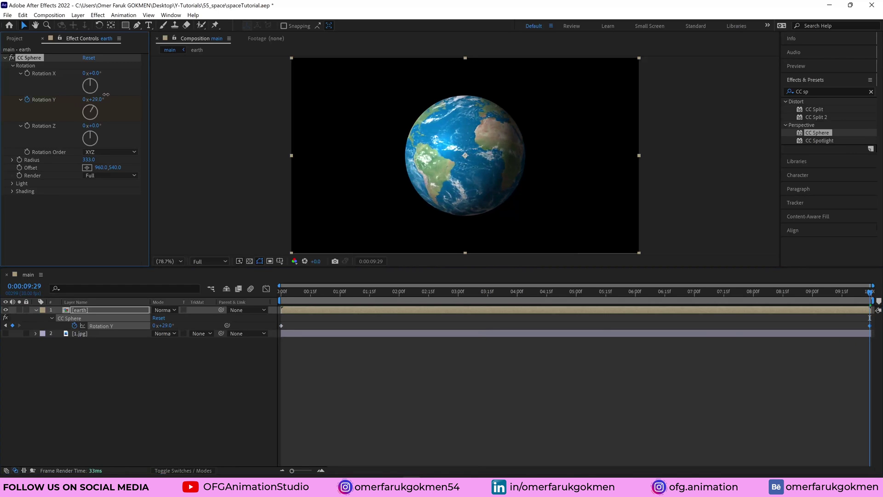
pyautogui.press('space')
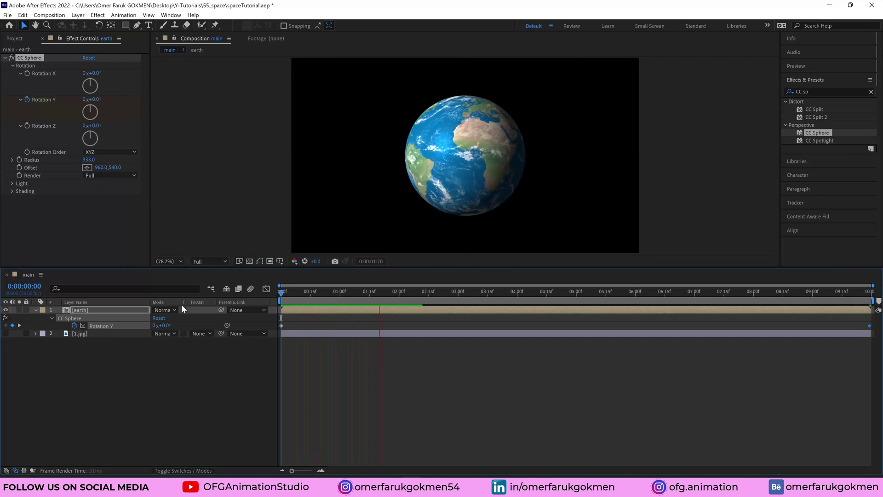
pyautogui.press('space')
pyautogui.moveTo(419, 297); pyautogui.dragTo(879, 330)
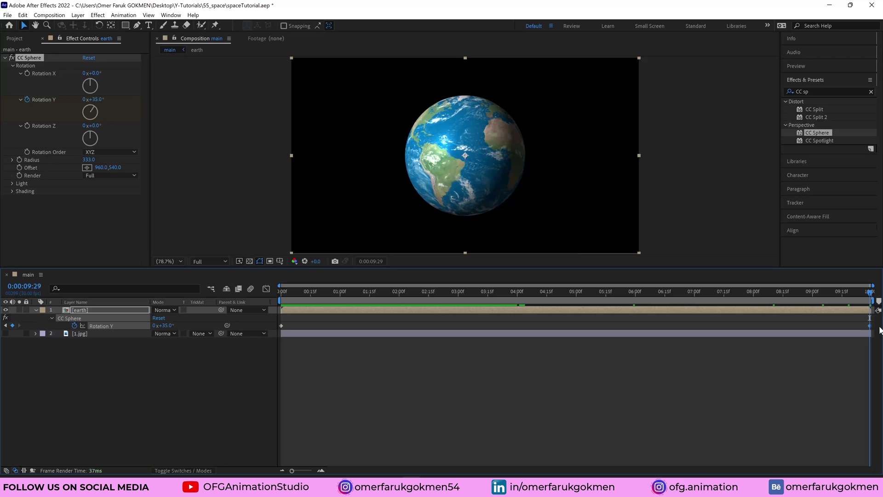
# Change the ending Y rotation to 50°, preview the spin, and return to the start.
pyautogui.click(99, 100)
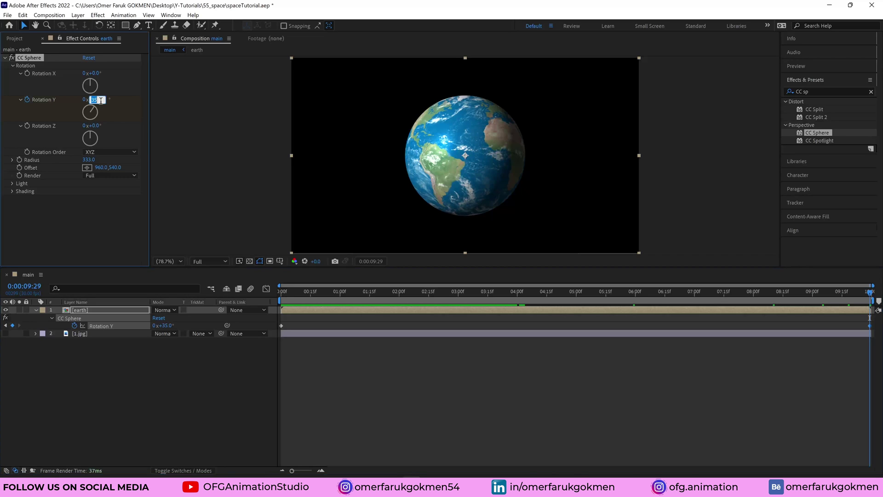
pyautogui.write('50')
pyautogui.press('Return')
pyautogui.press('space')
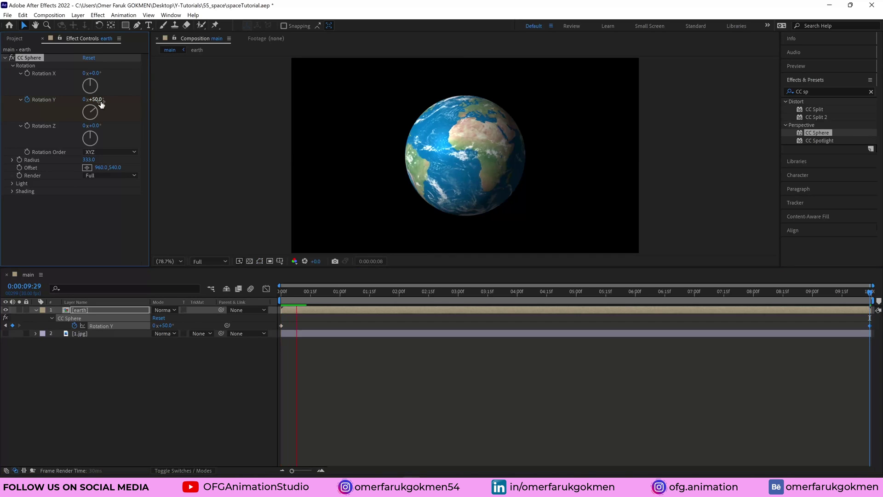
pyautogui.click(362, 293)
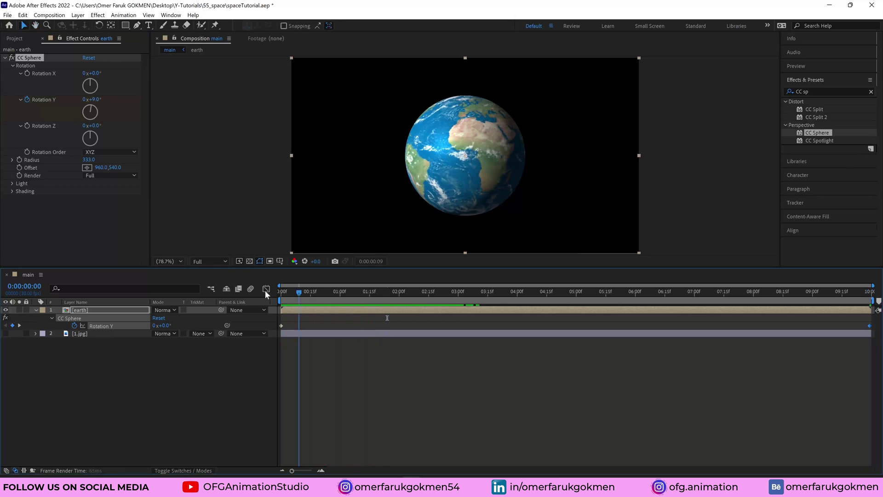
pyautogui.press('Home')
# Hide the earth layer and make the 1.jpg star-field layer visible.
pyautogui.click(80, 334)
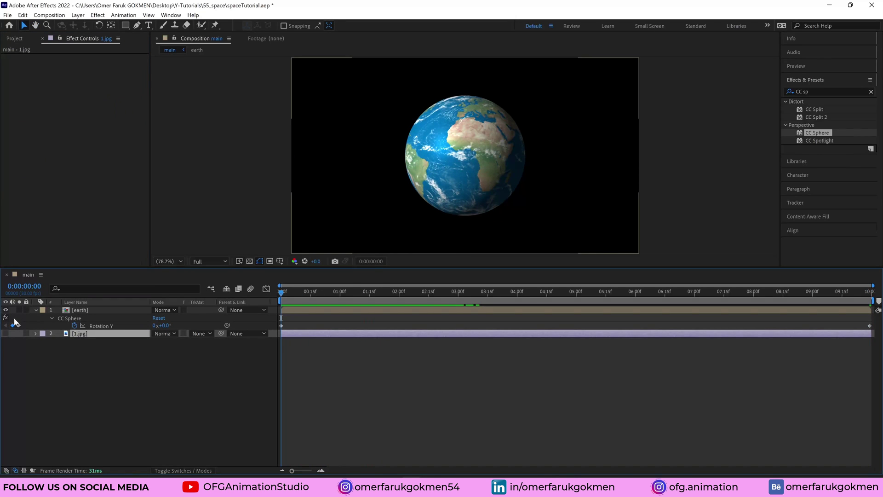
pyautogui.click(34, 310)
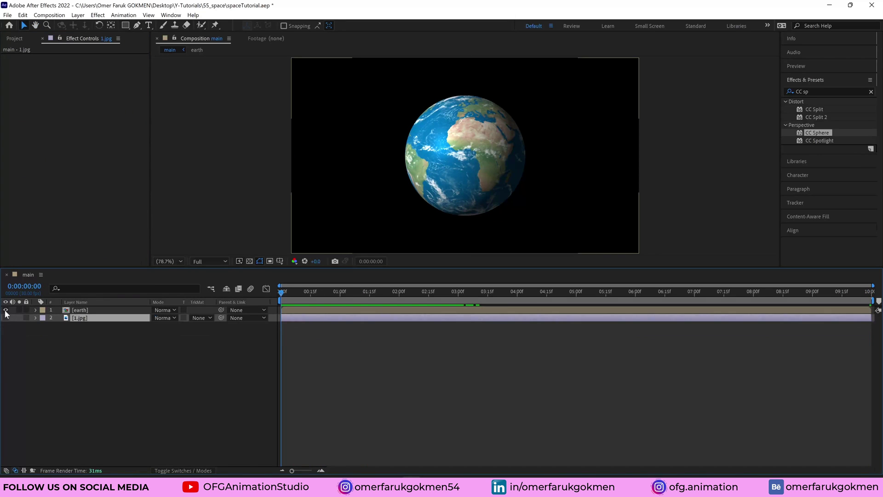
pyautogui.click(6, 310)
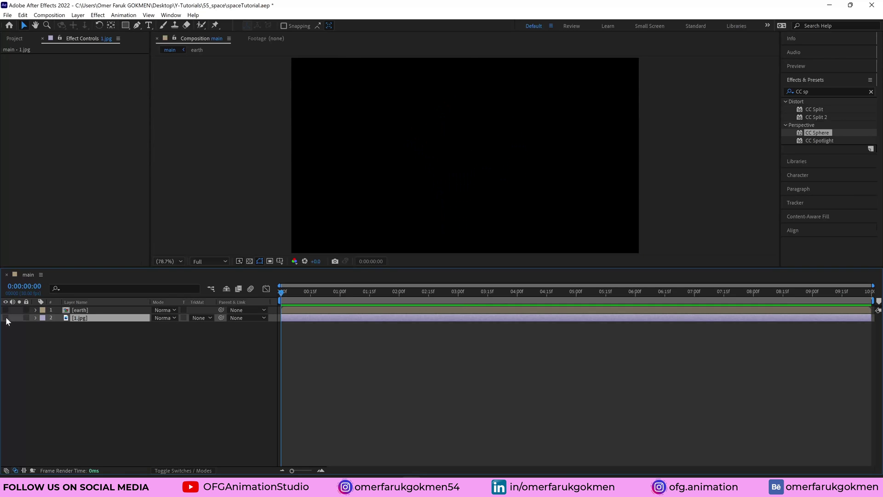
pyautogui.click(6, 318)
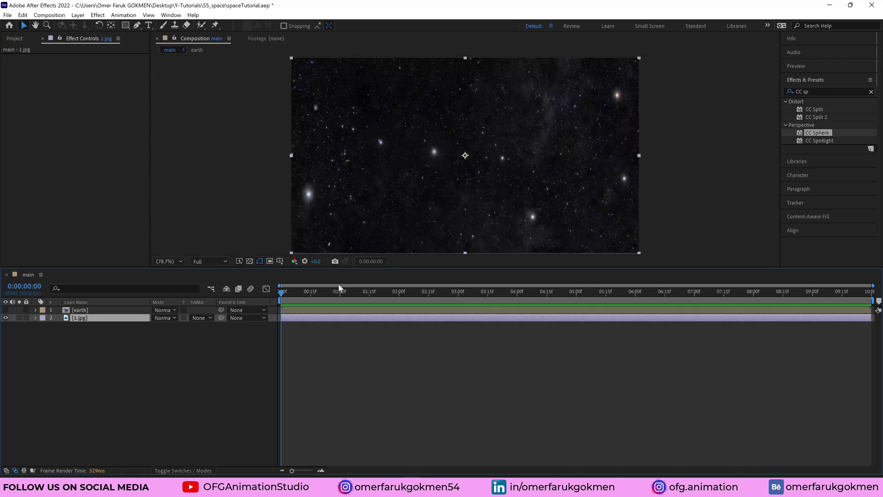
pyautogui.moveTo(339, 285); pyautogui.dragTo(276, 304)
# Keyframe the star-field Rotation from 0° at the start to 14° at the end, and preview it.
pyautogui.press('r')
pyautogui.click(59, 325)
pyautogui.click(318, 291)
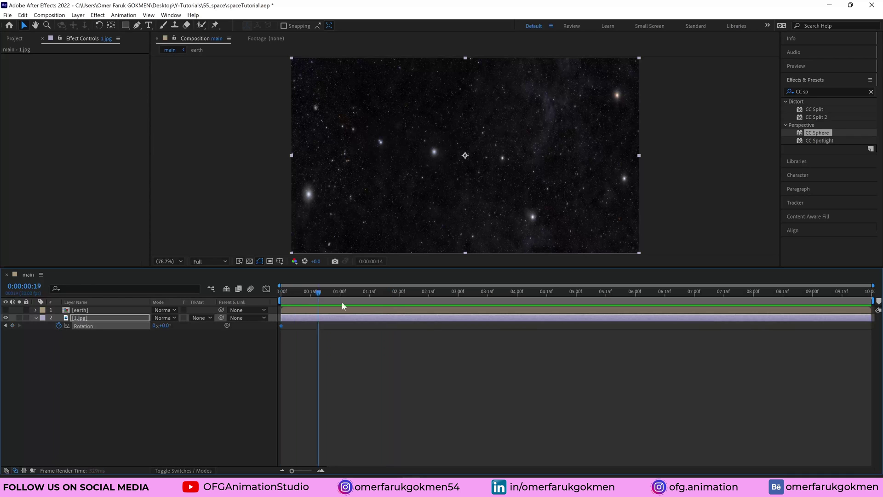
pyautogui.moveTo(342, 301); pyautogui.dragTo(872, 324)
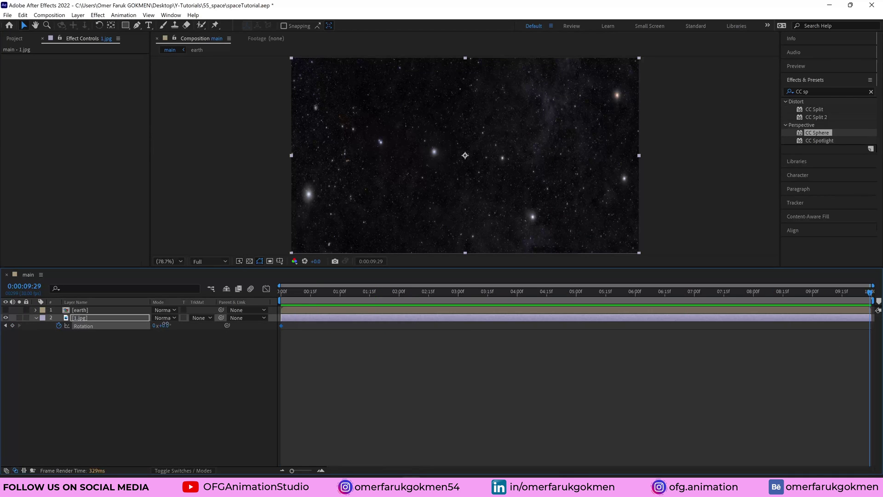
pyautogui.moveTo(165, 324); pyautogui.dragTo(168, 319)
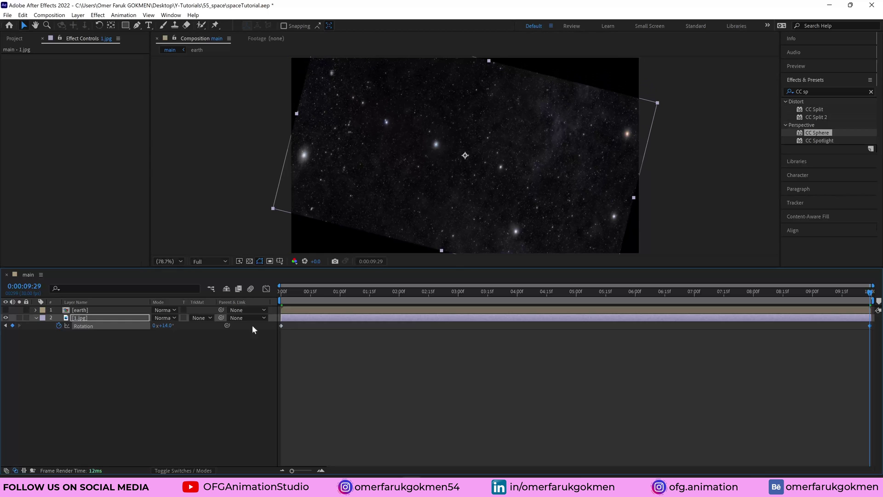
pyautogui.press('Home')
pyautogui.press('space')
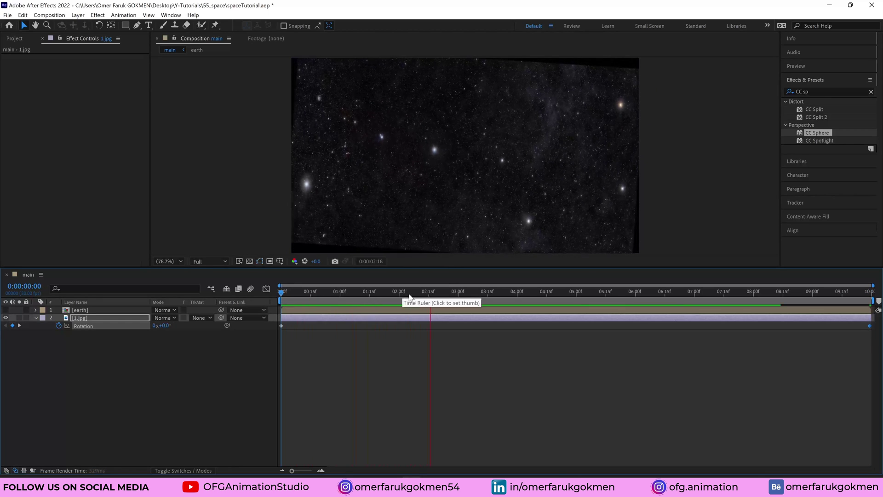
pyautogui.press('space')
pyautogui.moveTo(424, 295); pyautogui.dragTo(643, 297)
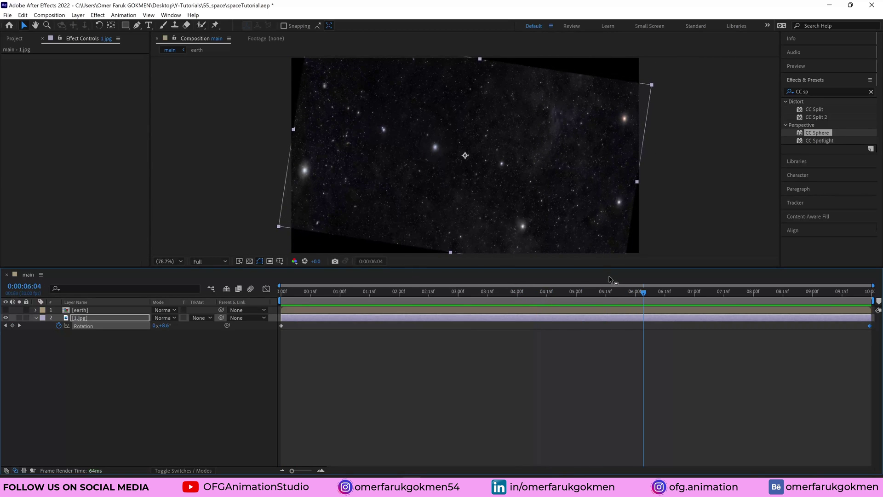
pyautogui.moveTo(615, 294)
pyautogui.mouseDown()
pyautogui.moveTo(368, 294)
pyautogui.moveTo(188, 306)
pyautogui.moveTo(170, 319)
pyautogui.mouseUp()
# Scale the star field to 60.7, 77.8%, check its edges at 25% zoom, then restore Fit.
pyautogui.press('s')
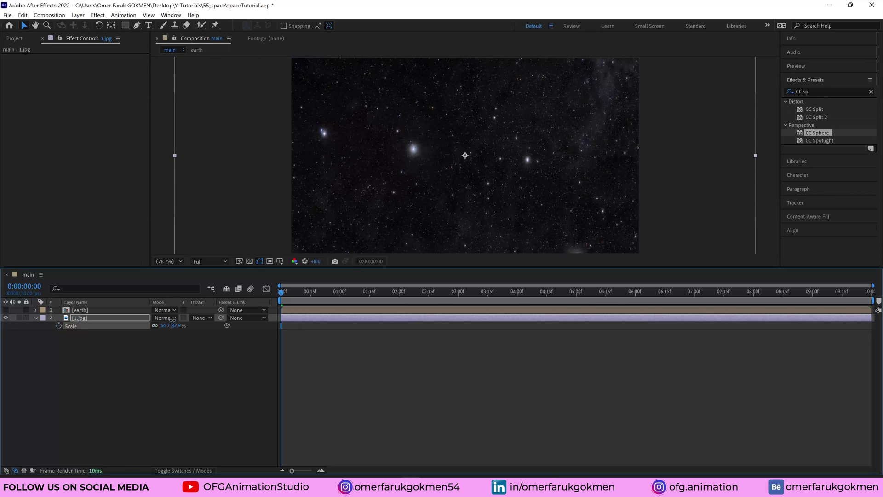
pyautogui.click(175, 262)
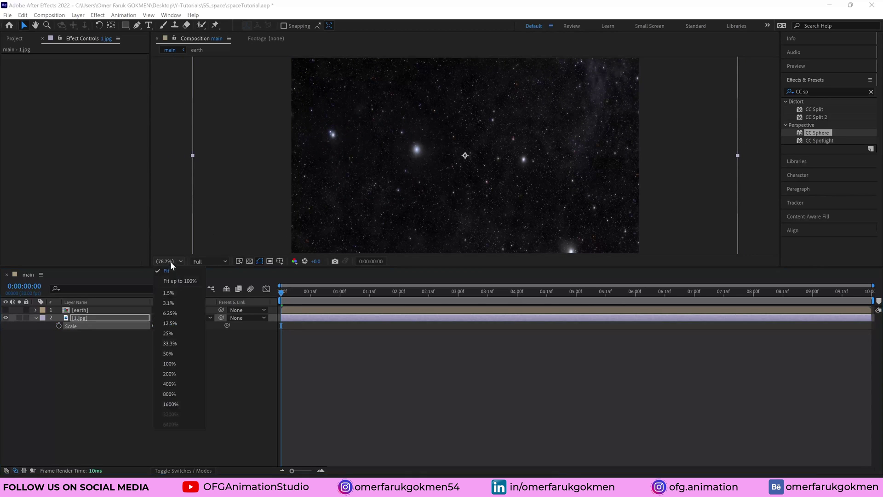
pyautogui.click(170, 333)
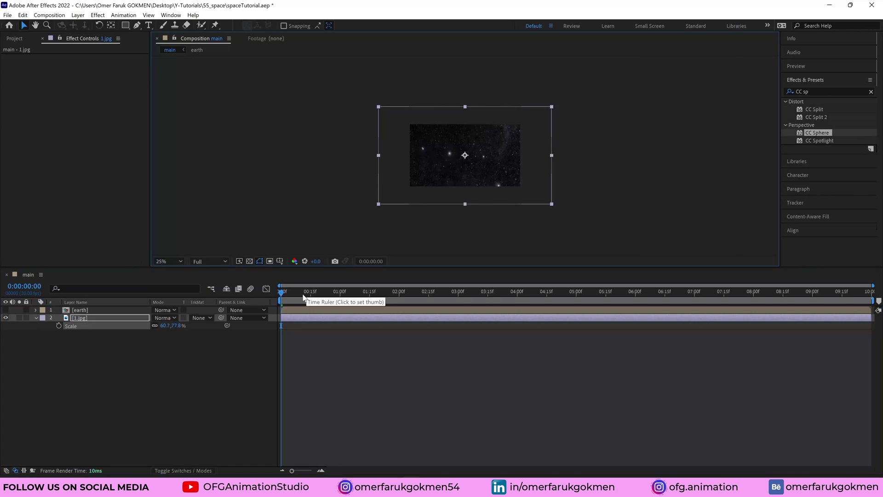
pyautogui.moveTo(303, 295); pyautogui.dragTo(504, 303)
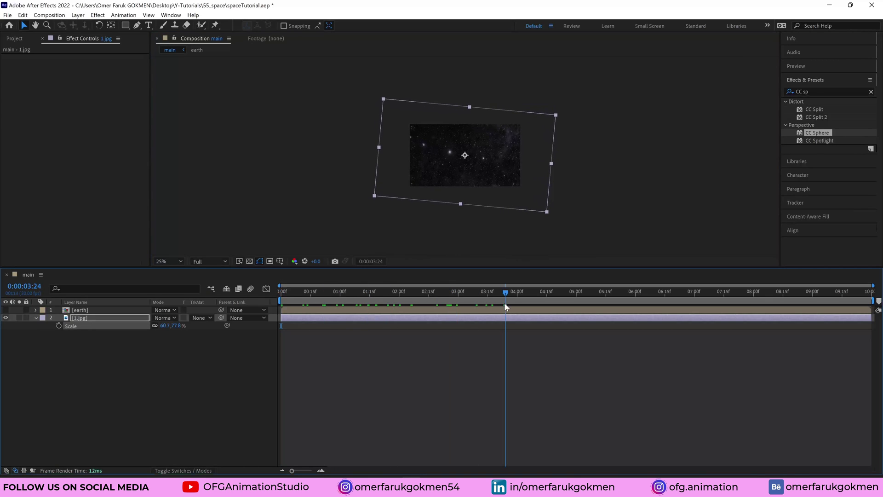
pyautogui.press('space')
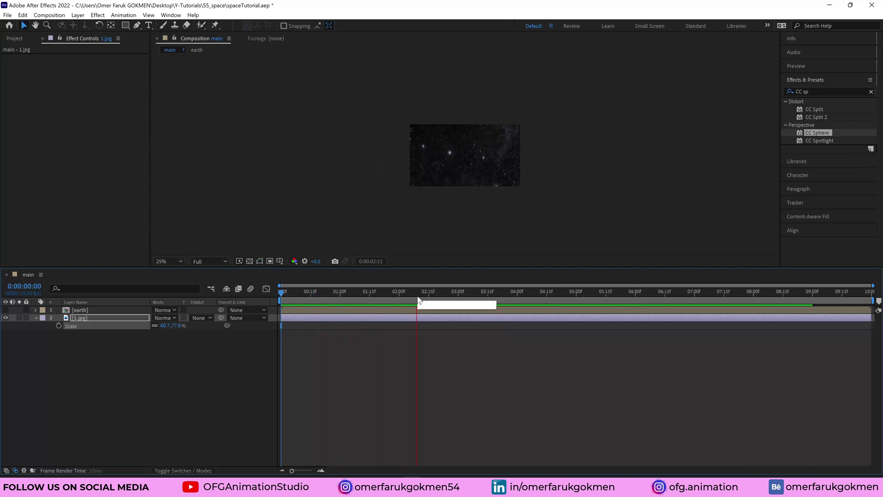
pyautogui.press('space')
pyautogui.press('Home')
pyautogui.click(172, 262)
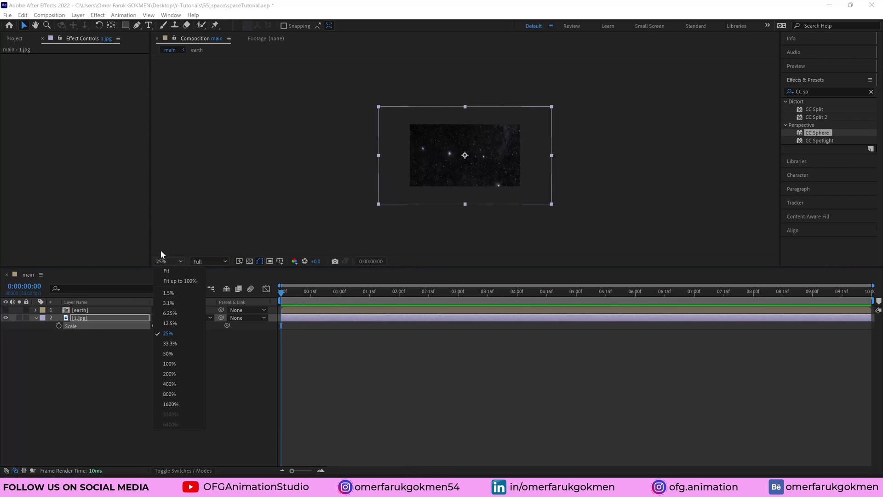
pyautogui.click(166, 270)
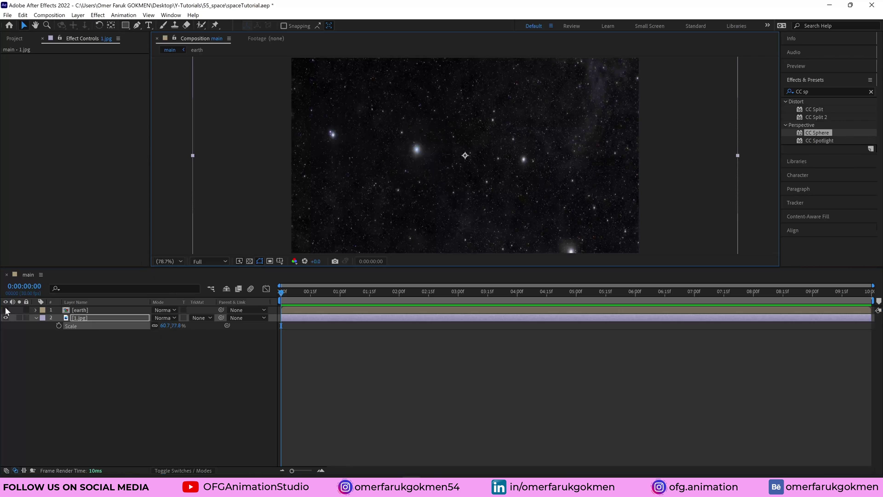
# Turn the earth layer back on and play the globe over the rotating star field.
pyautogui.click(5, 309)
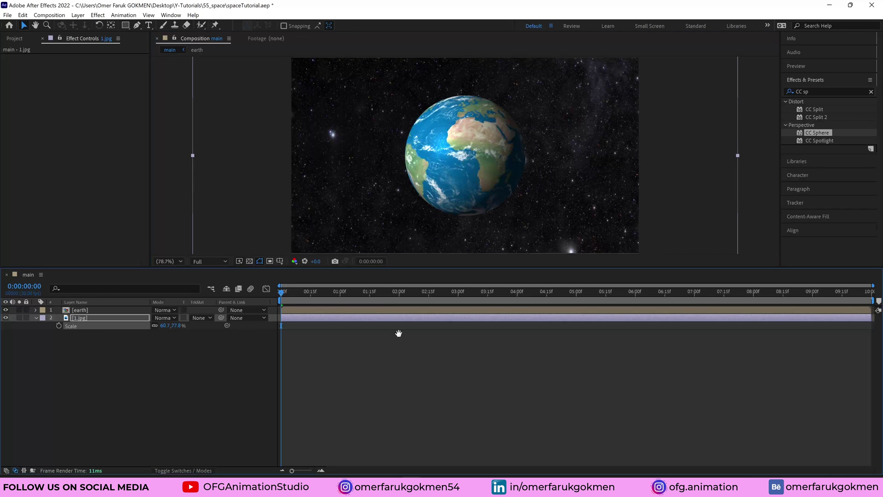
pyautogui.press('space')
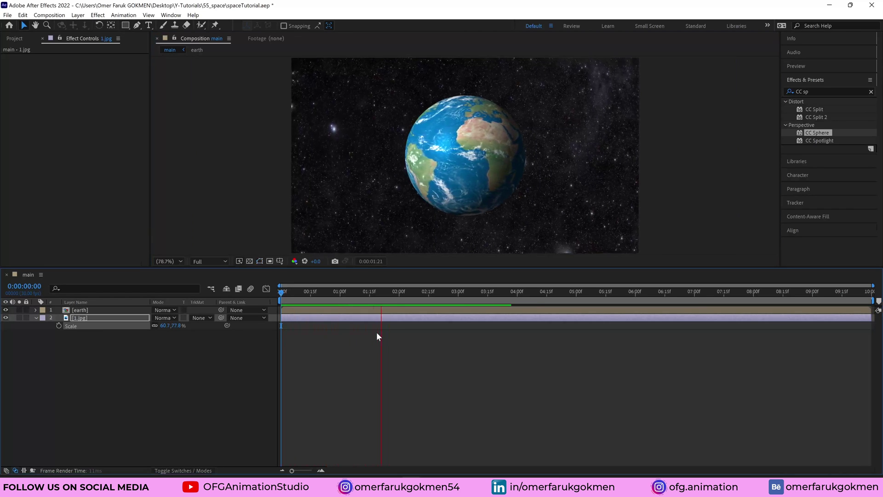